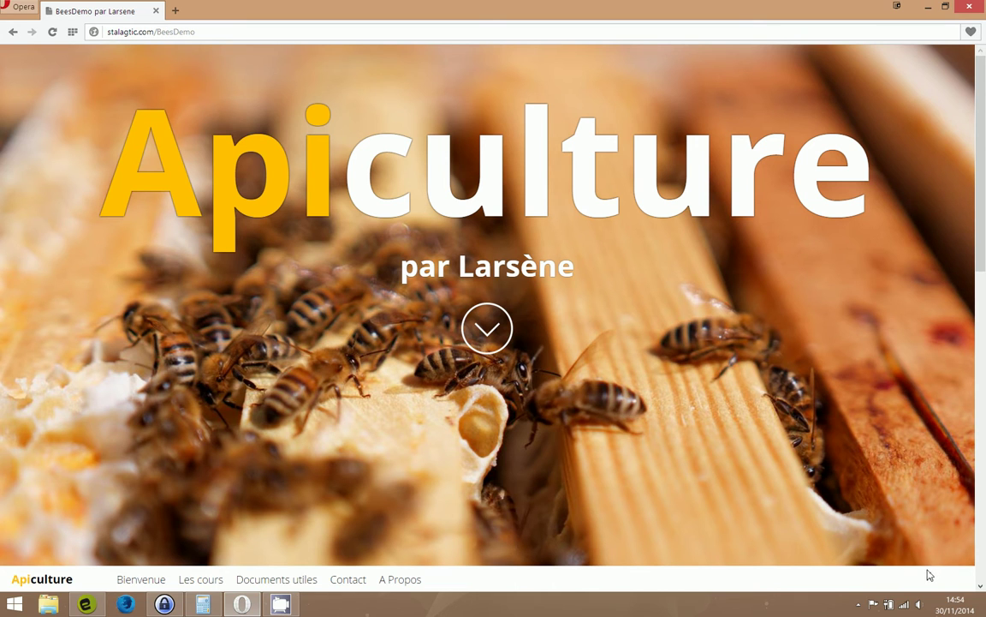
Look through the Apiculture demo page from its full-screen header down to the Gourmandises section and back up.
click(484, 342)
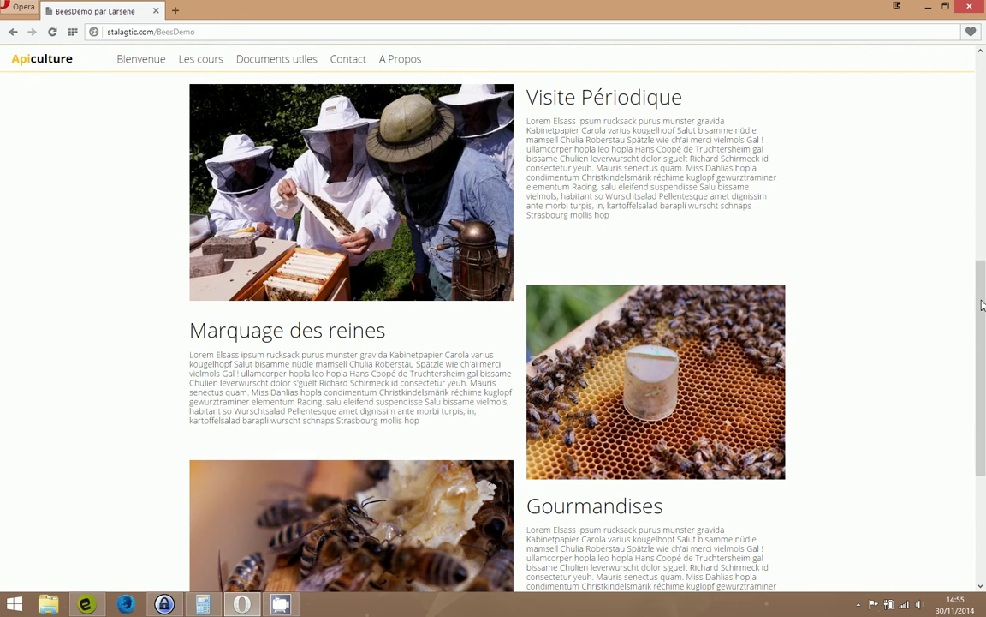
drag(982, 305, 982, 354)
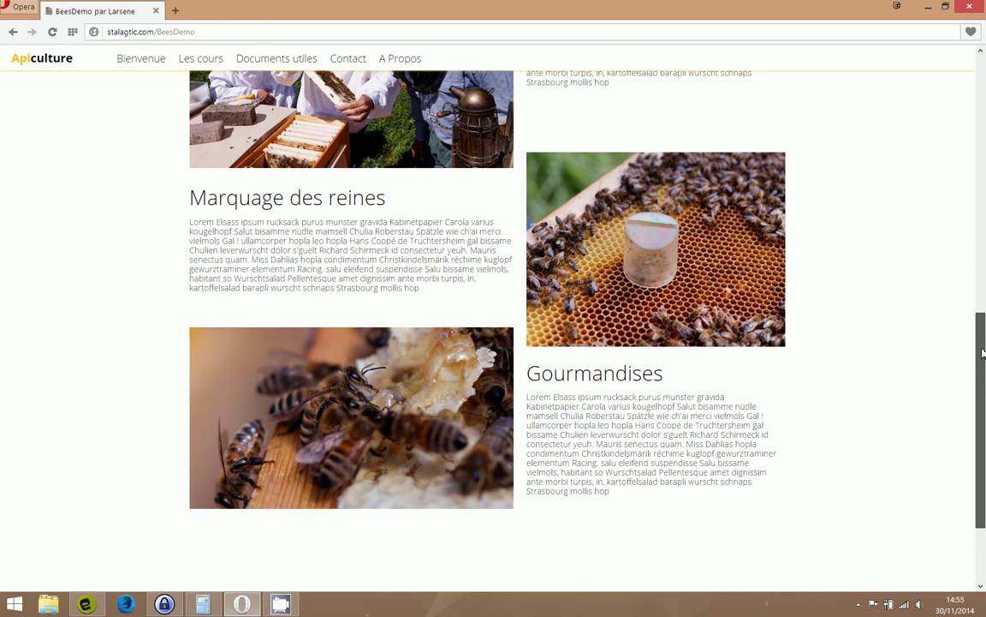
drag(983, 352, 982, 342)
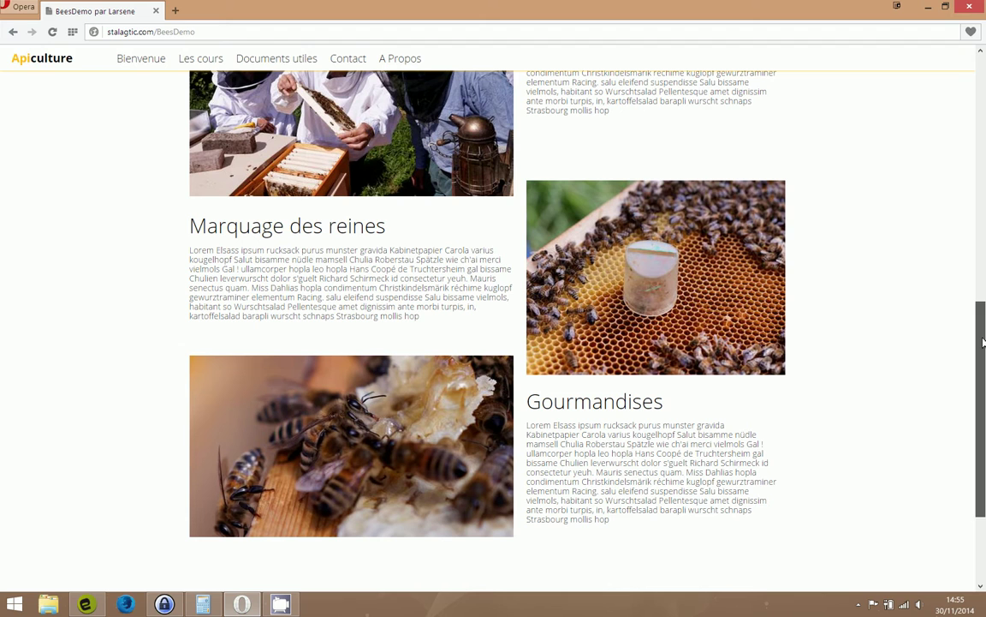
drag(982, 333, 984, 166)
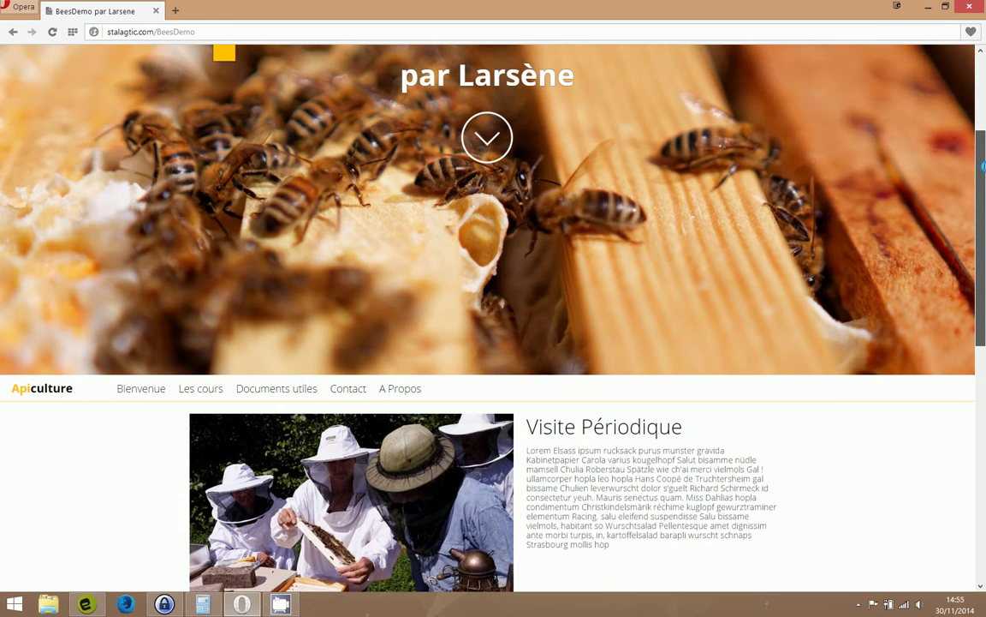
click(982, 66)
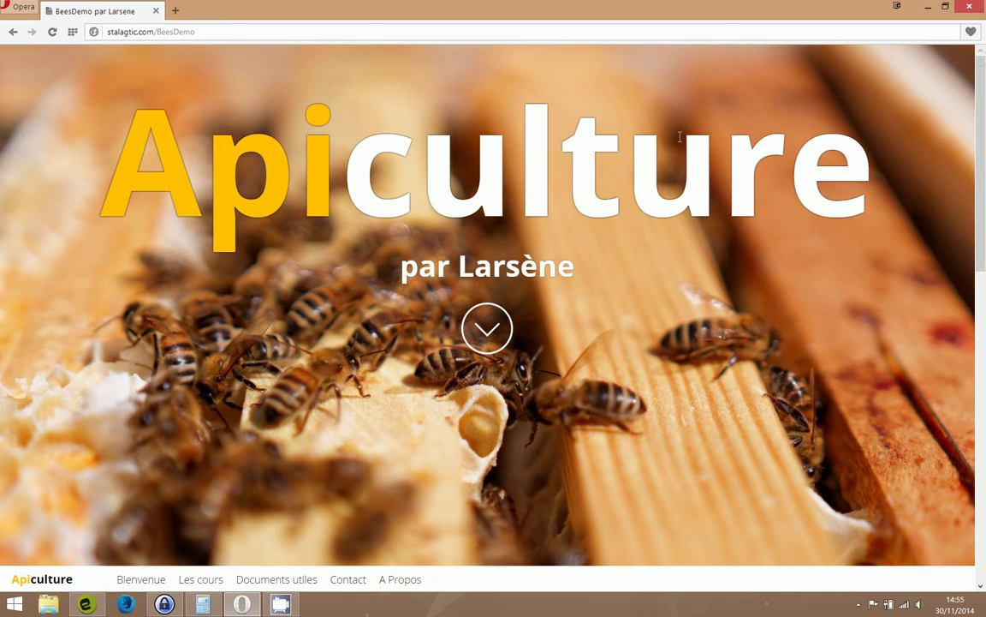
Restore the browser to a smaller window and enlarge it in stages to examine how the header image adapts.
click(943, 7)
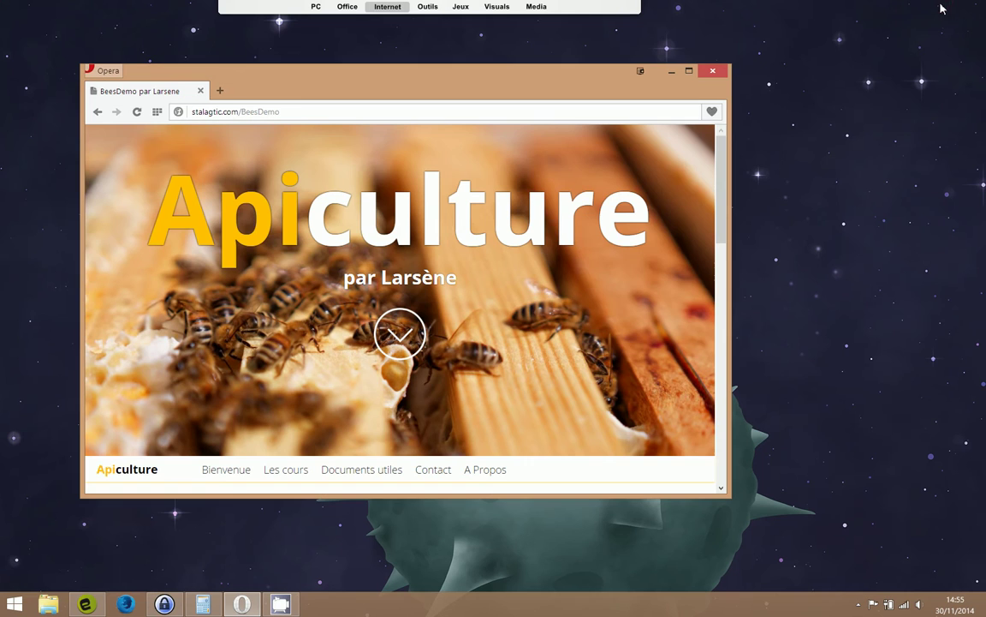
drag(729, 495, 761, 495)
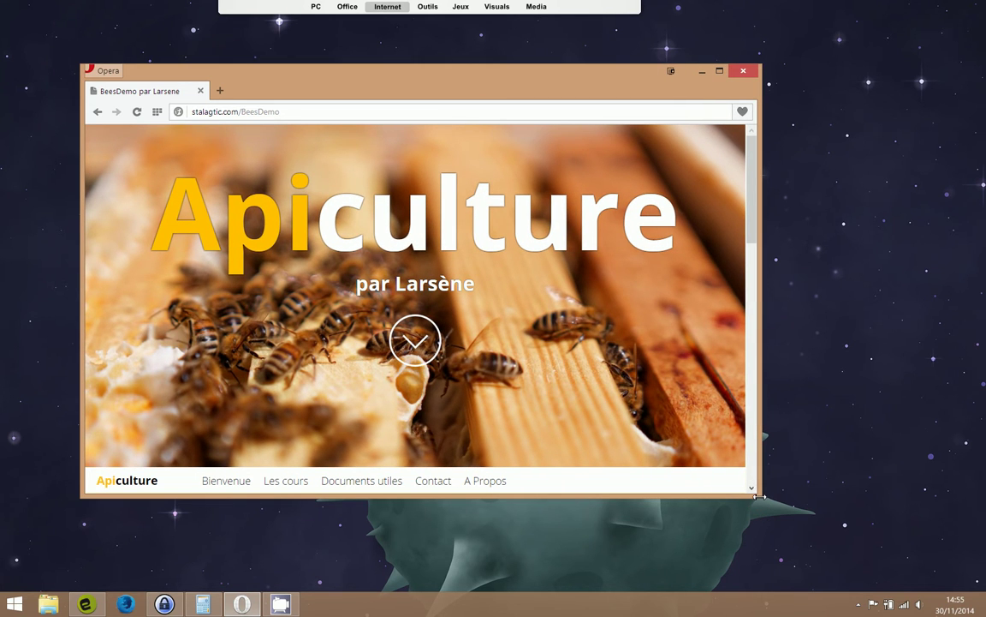
drag(760, 496, 794, 559)
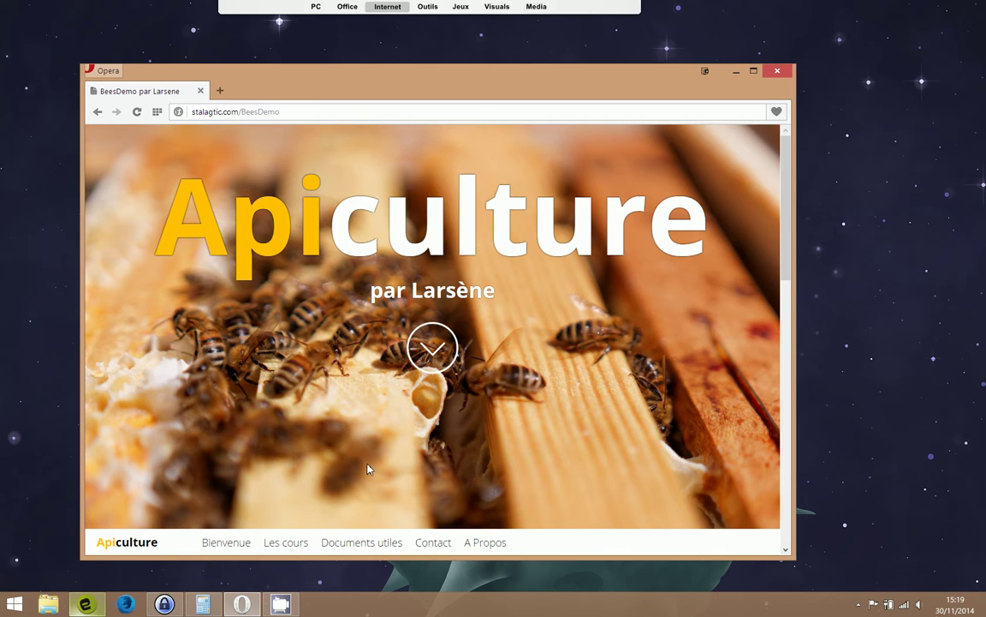
Switch to openElement and add a new page named Bees to the BeesDemo site.
click(86, 604)
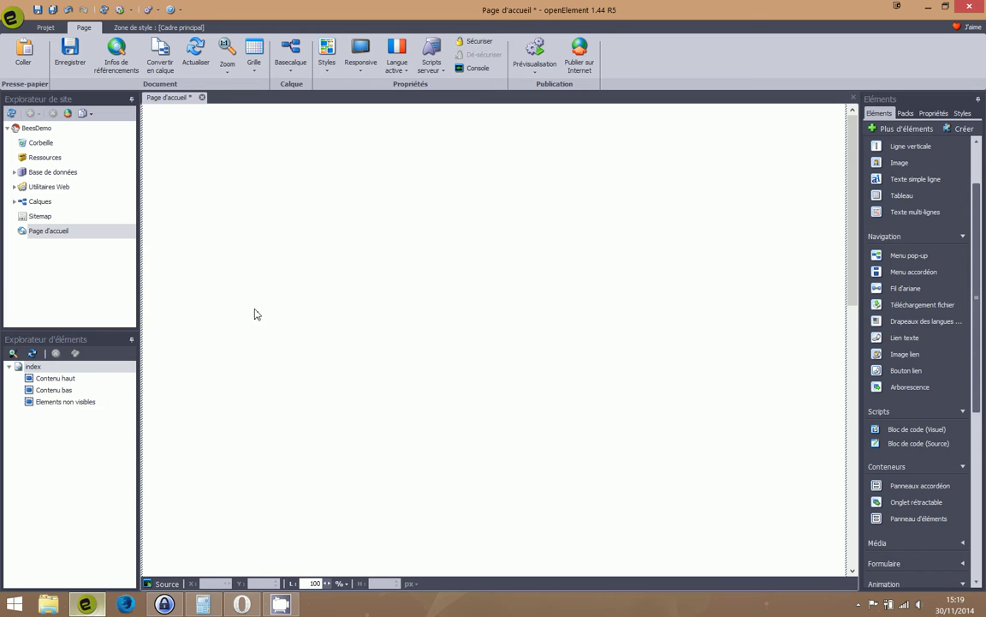
click(43, 128)
click(31, 113)
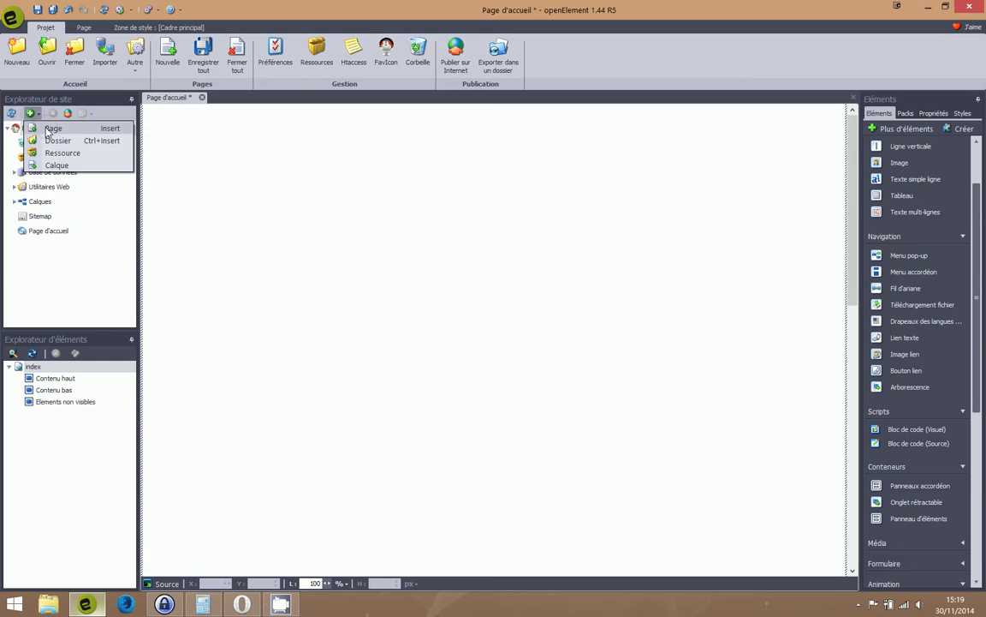
click(48, 129)
text(Bees)
key(Return)
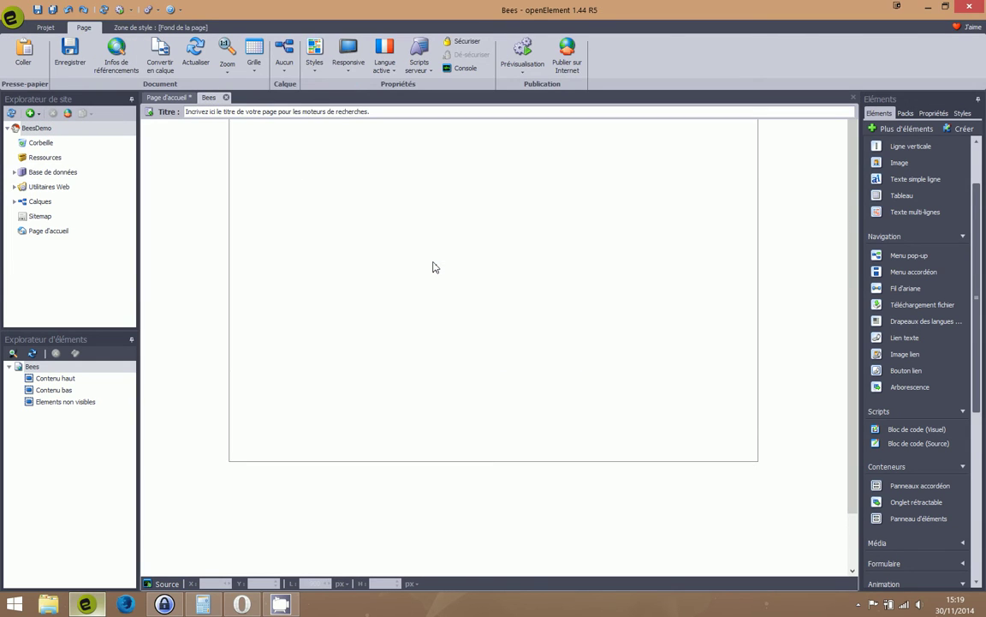
Set the main frame of the Bees page to the full-screen responsive layout (Plein écran).
click(311, 176)
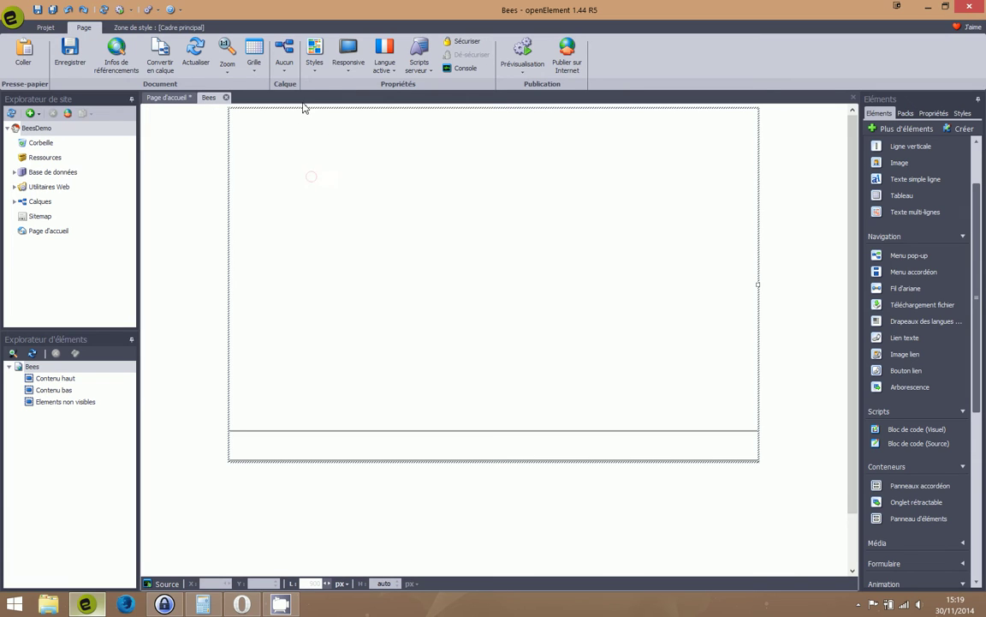
click(347, 64)
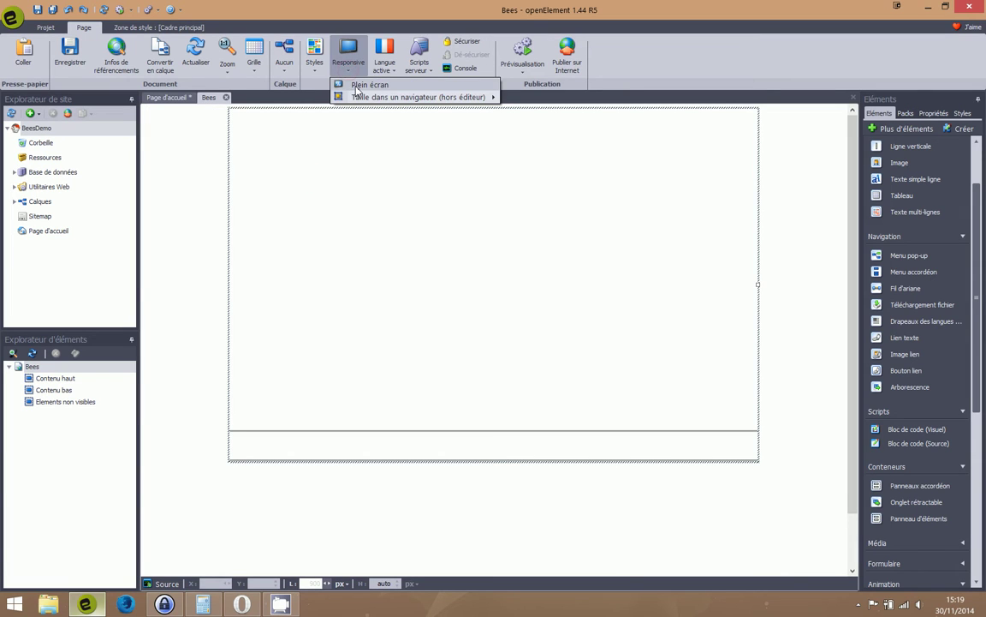
click(357, 88)
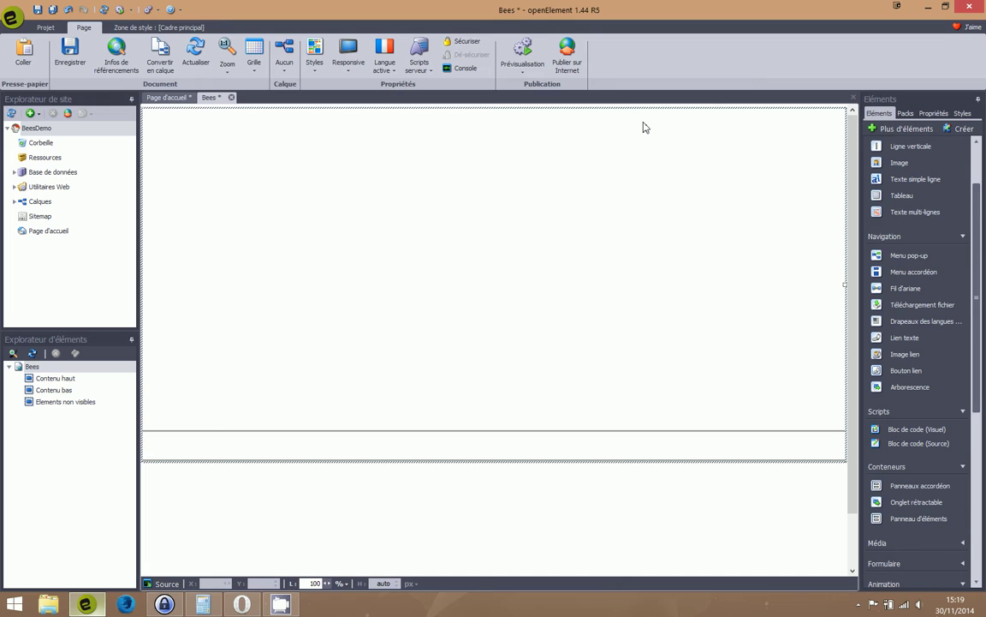
Set the top outer margin of the page's main frame to 0px.
click(962, 114)
click(952, 141)
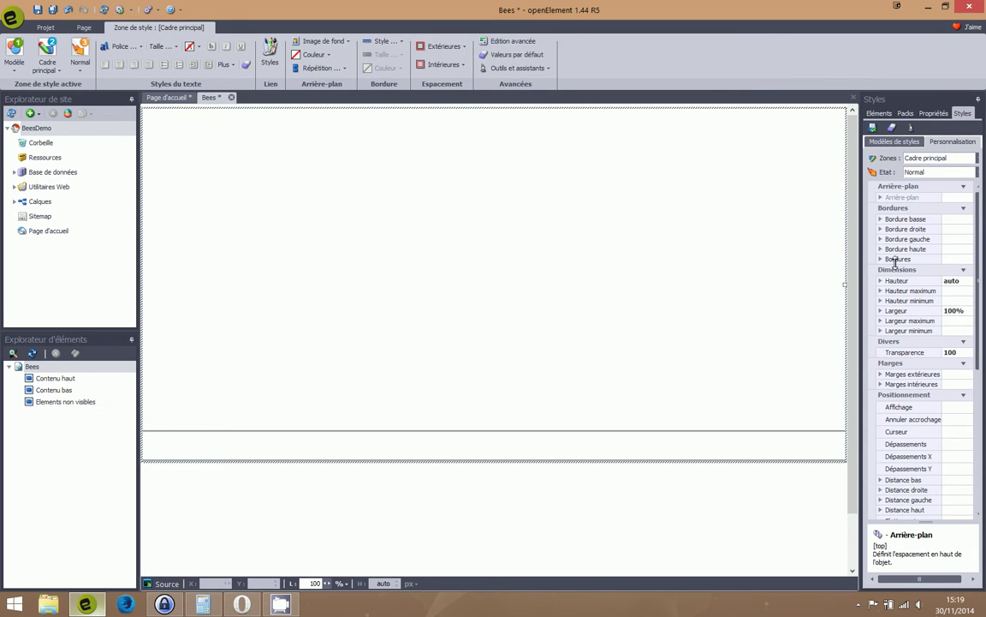
double_click(888, 377)
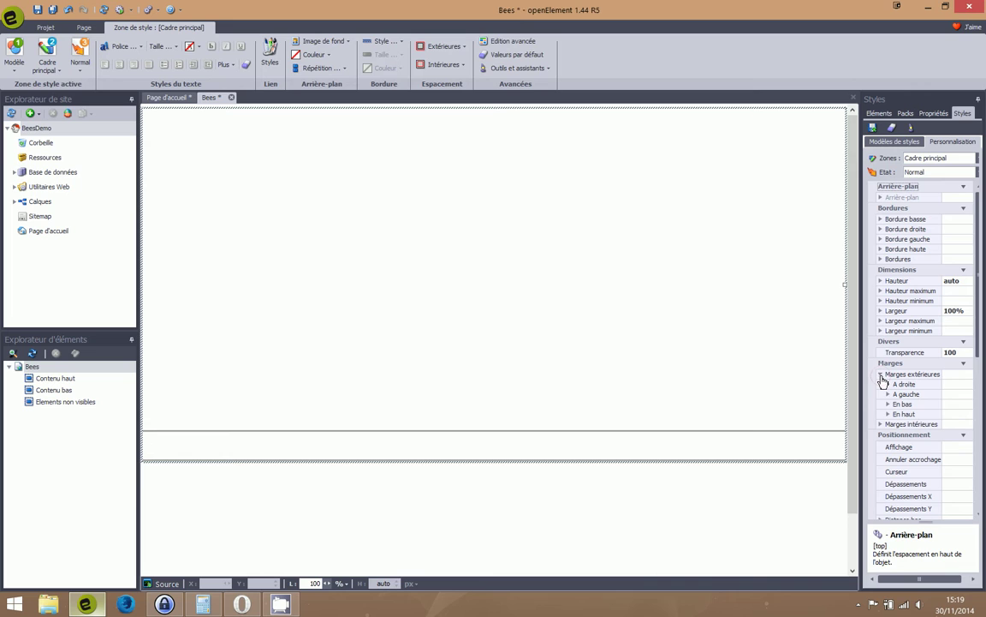
click(947, 415)
text(0px)
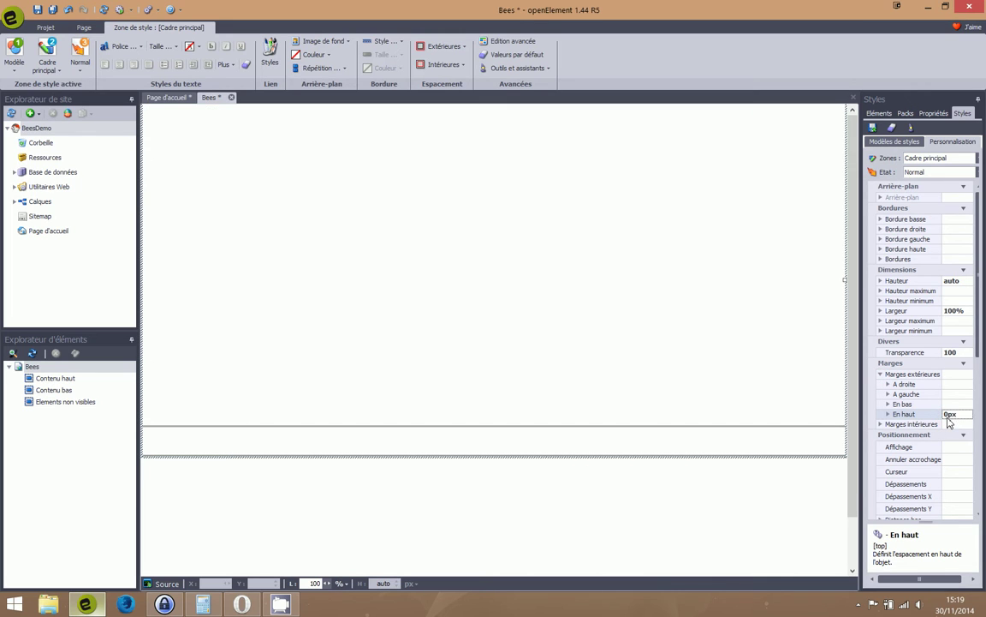
Add an element panel (Panneau d'éléments) at X 0, Y 40 and enlarge it to about 1190 × 510 px.
click(877, 114)
drag(916, 518, 174, 151)
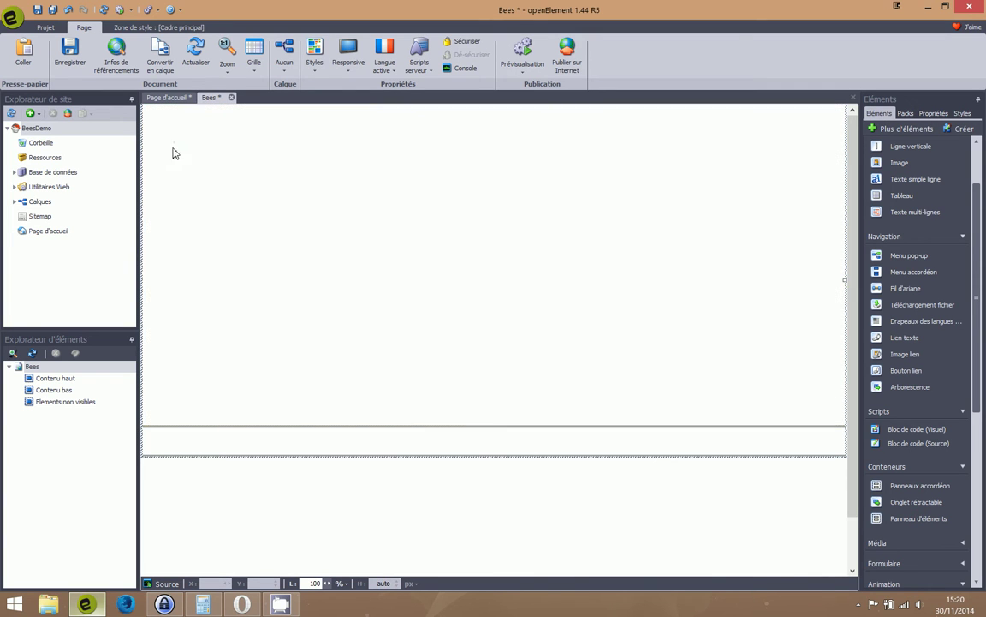
drag(254, 188, 219, 172)
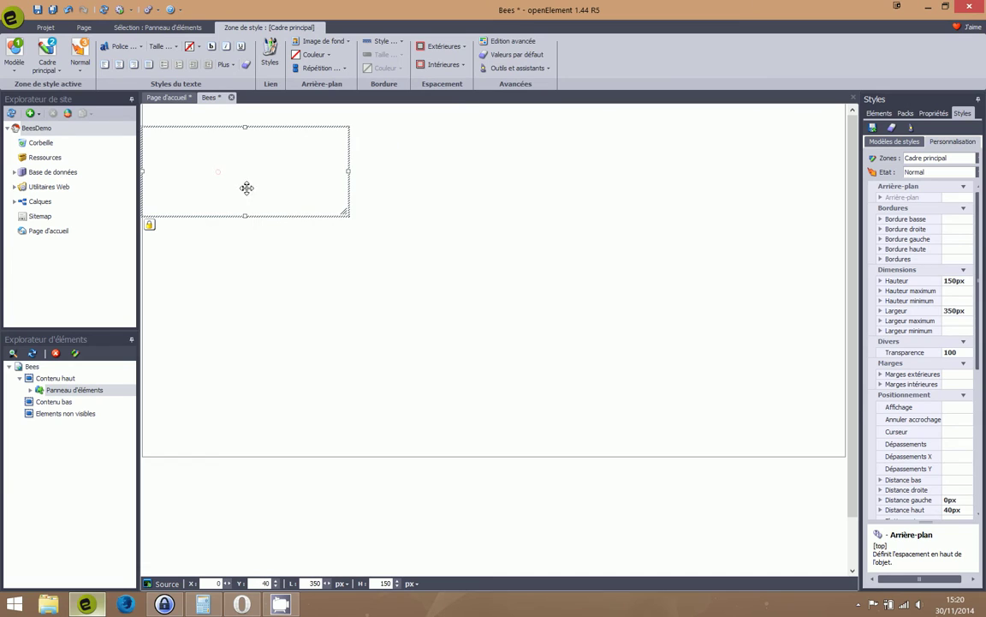
drag(341, 214, 838, 425)
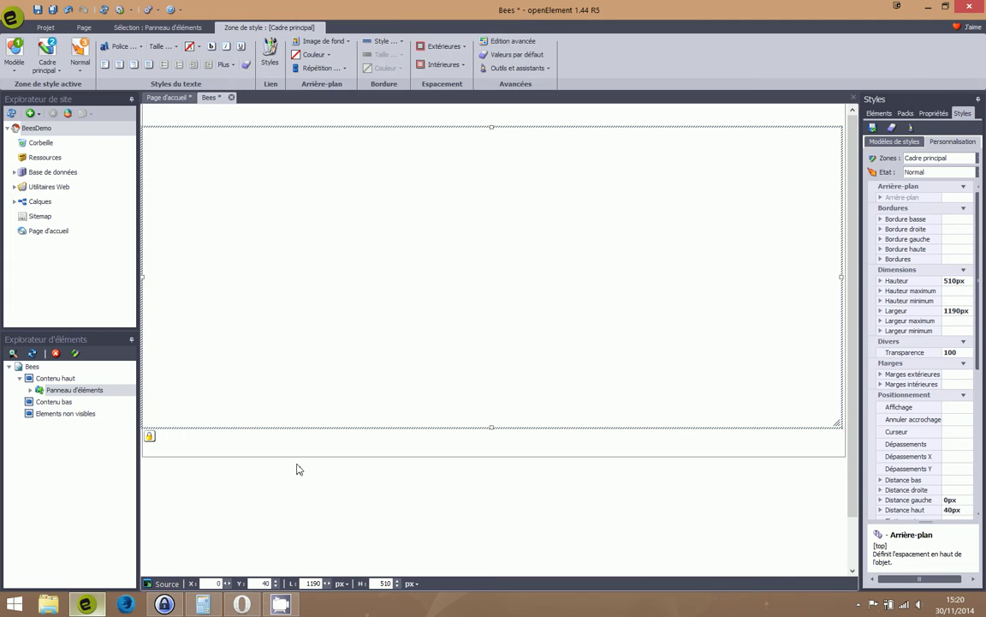
Switch the element panel's width unit to percent and set the width to 100%.
double_click(313, 583)
click(363, 581)
click(343, 583)
click(357, 572)
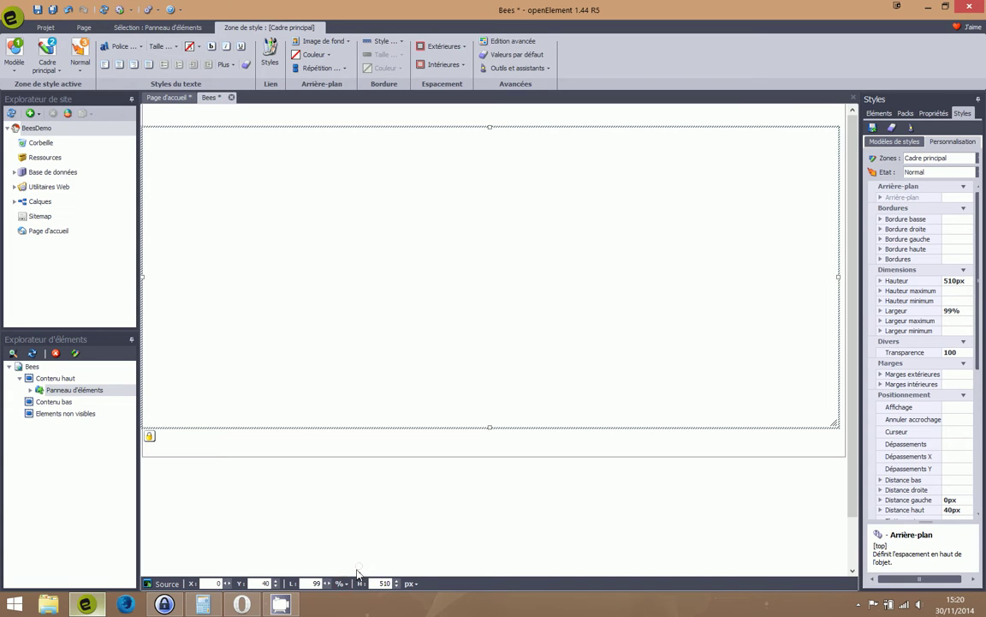
click(310, 585)
text(100)
key(Return)
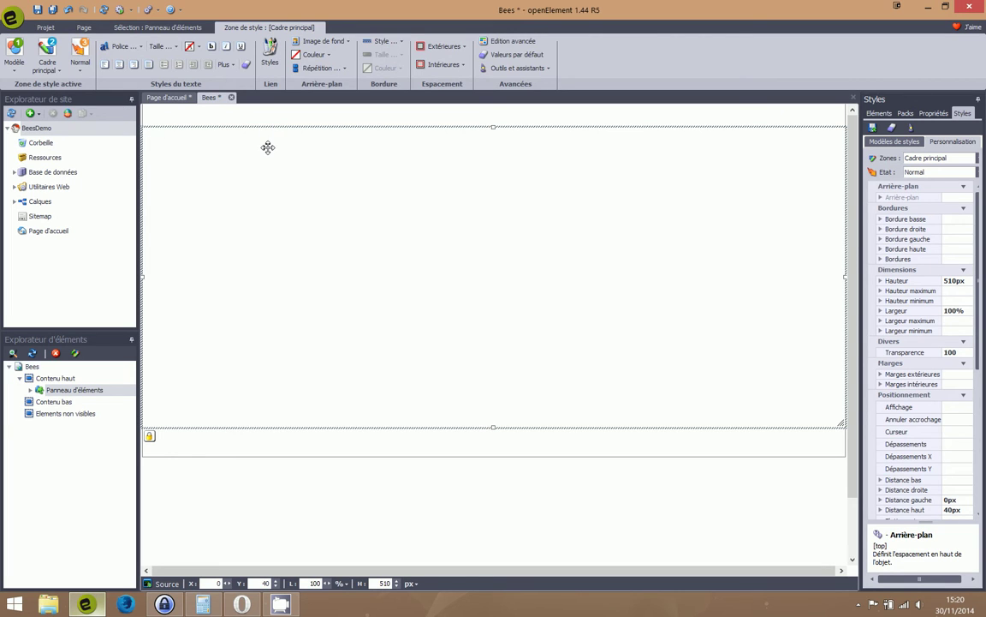
Change the element panel's display mode (Mode d'affichage) to relative.
click(931, 114)
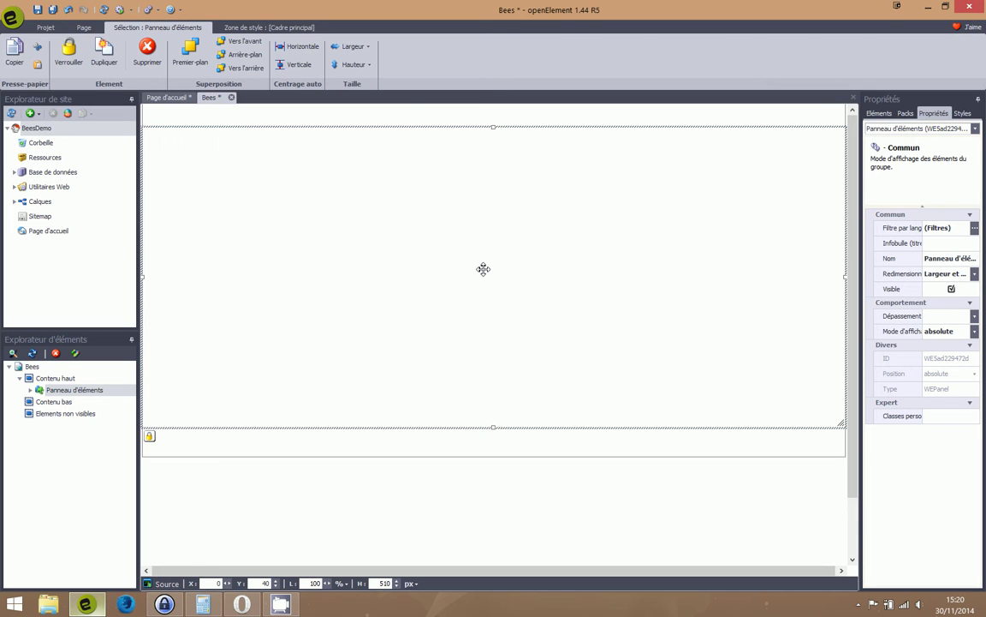
click(952, 334)
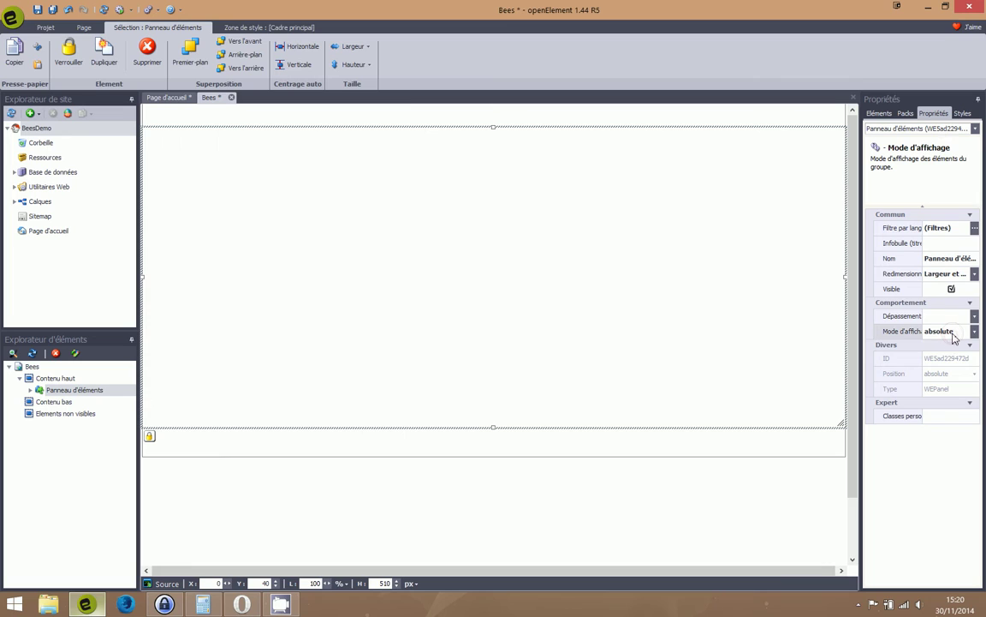
click(953, 334)
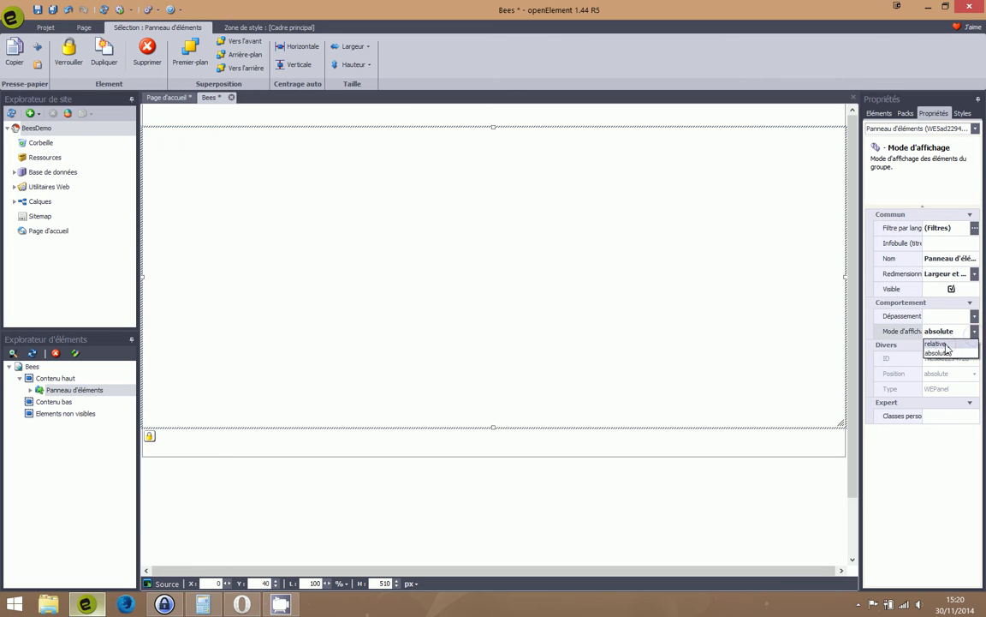
click(946, 344)
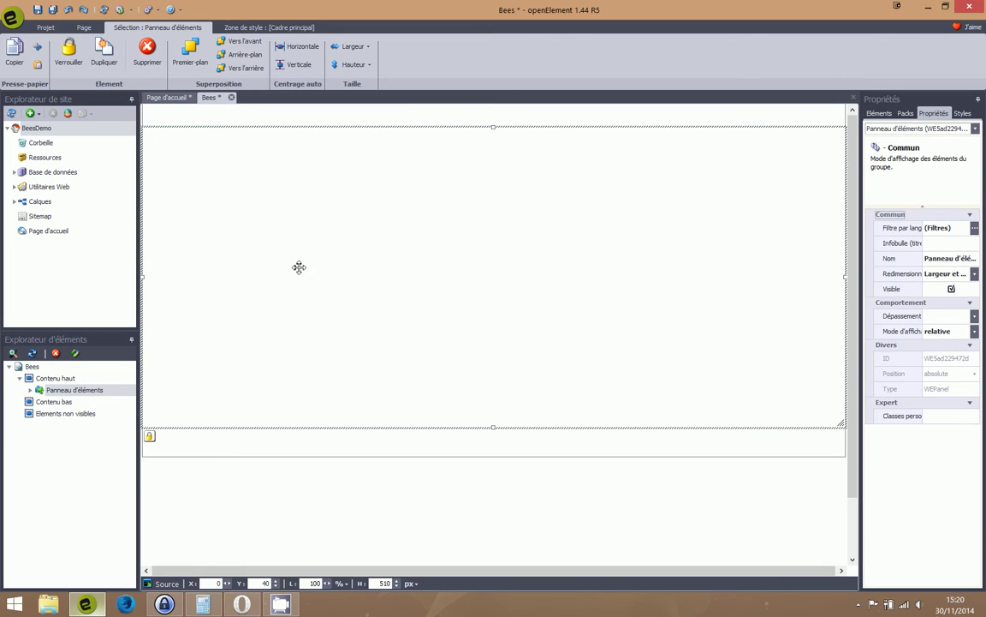
Apply IMG_1935_DxO-001.jpg as the element panel's background image, accepting the web optimisation.
click(962, 114)
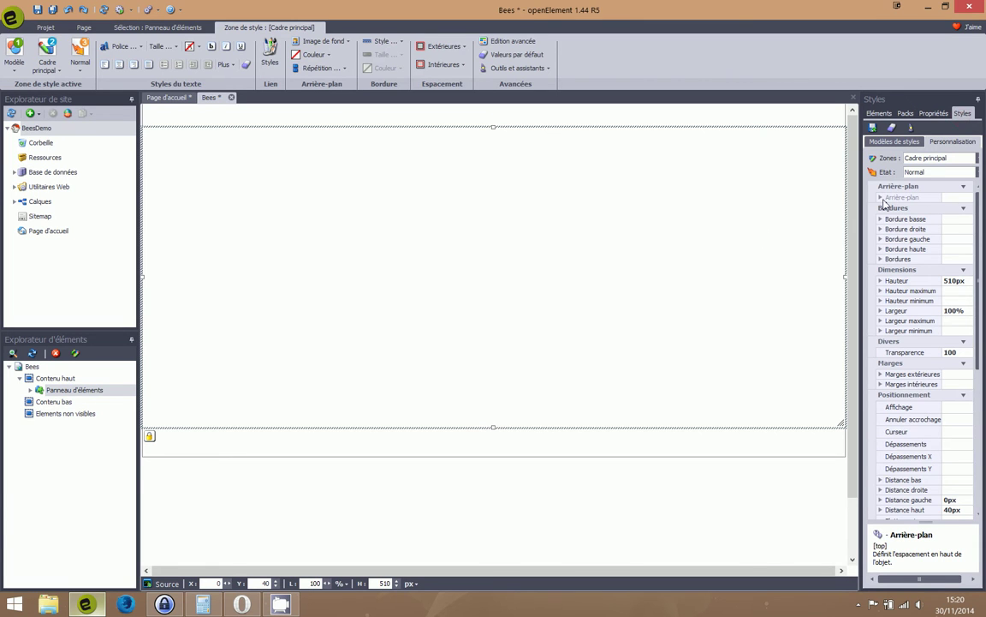
double_click(924, 197)
click(961, 221)
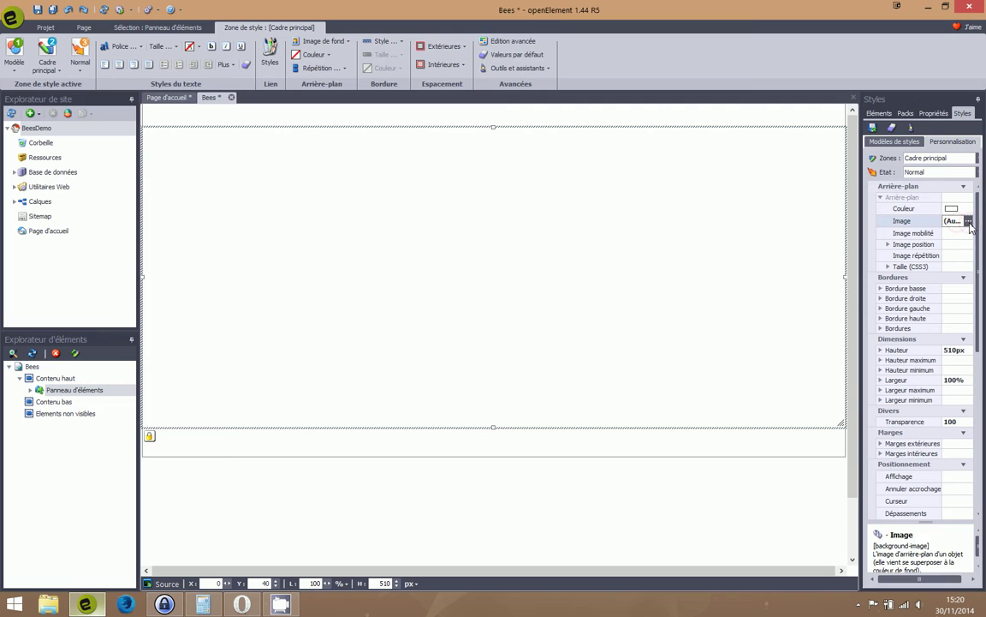
click(967, 221)
click(430, 392)
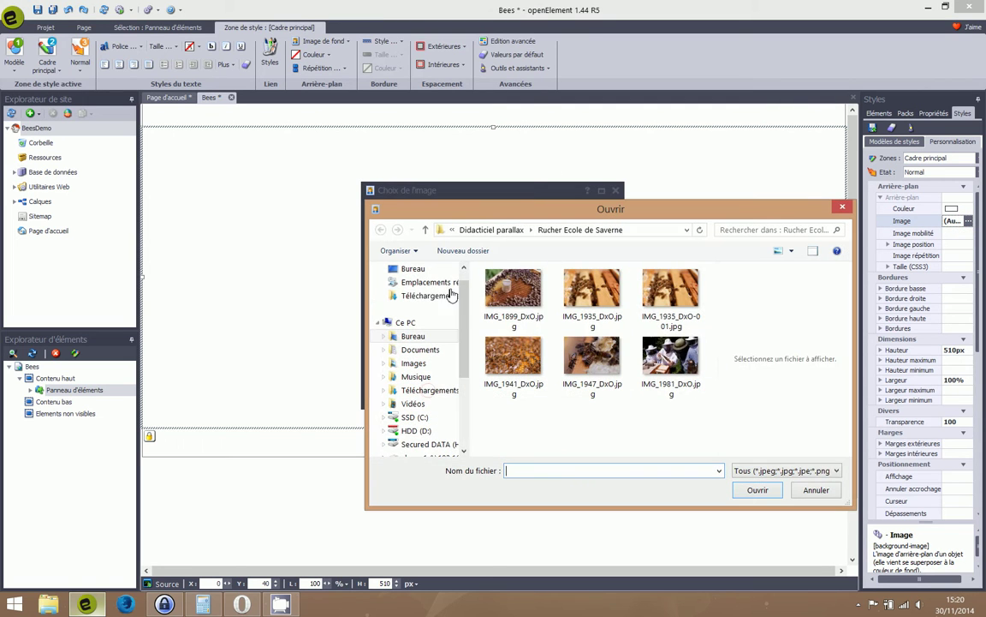
click(671, 291)
click(757, 490)
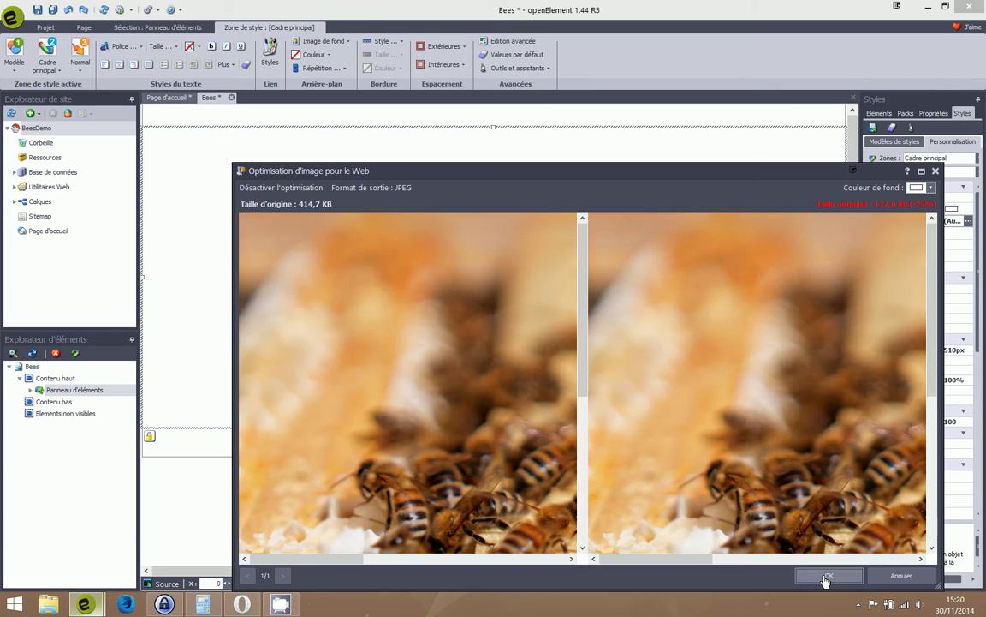
click(826, 574)
click(579, 511)
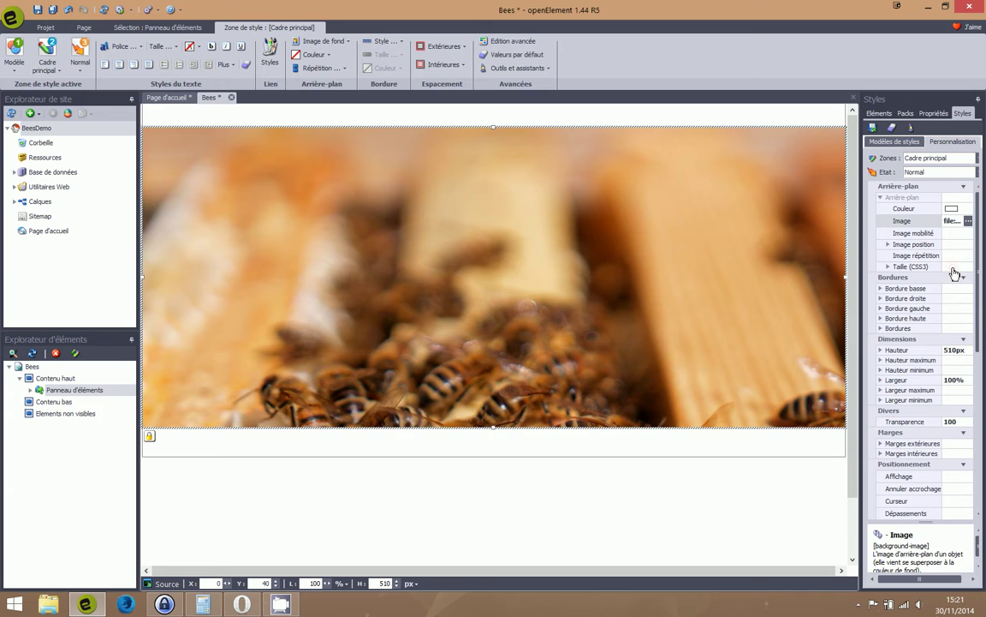
Set the predefined CSS3 size of the panel's background image to cover.
click(890, 268)
click(889, 268)
click(890, 268)
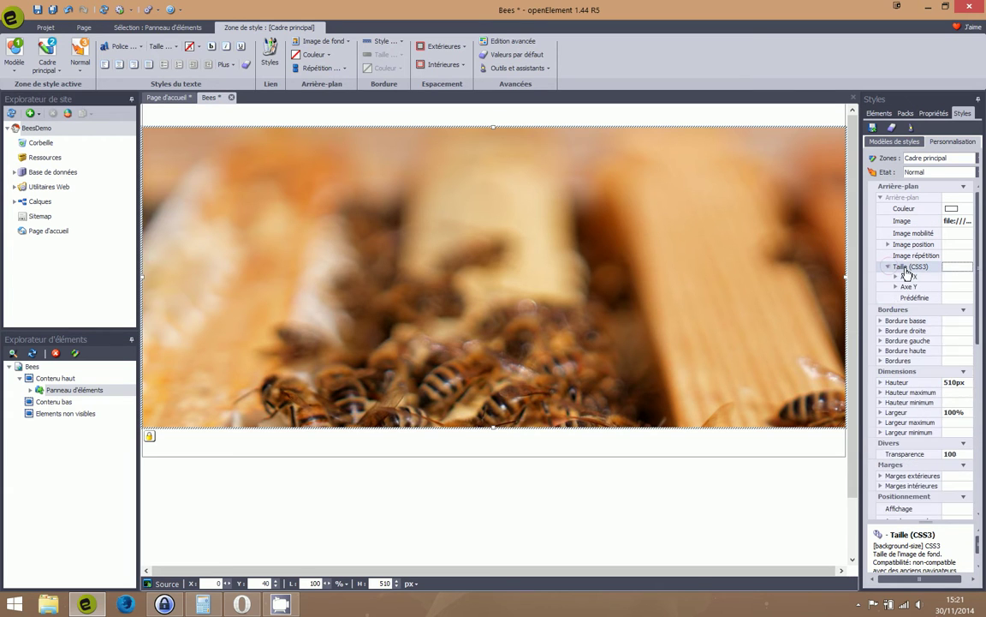
double_click(953, 300)
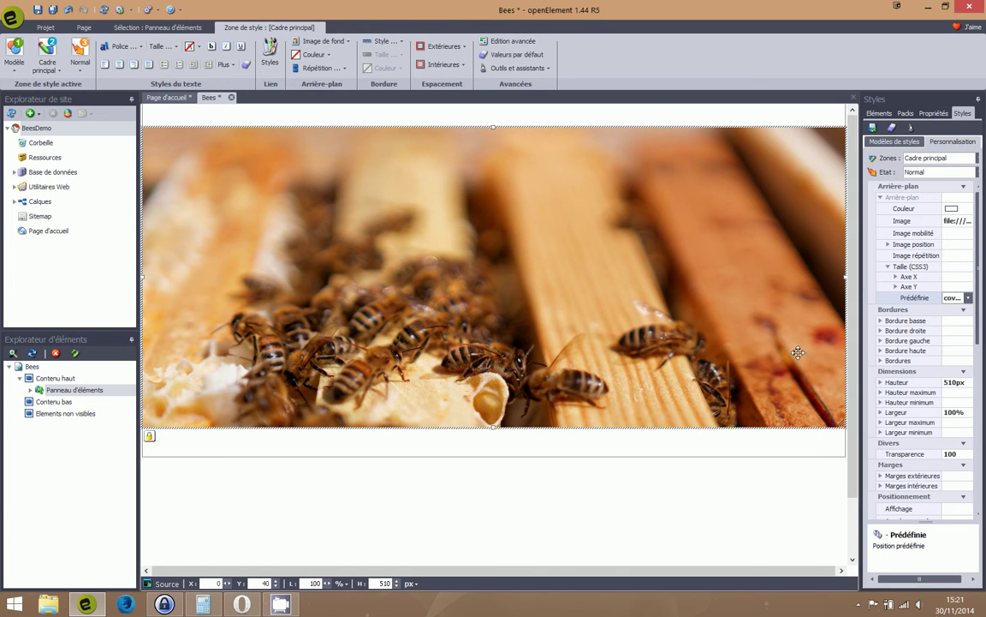
Set the inner top margin (Marges intérieures, En haut) of the element panel to 50 px.
click(881, 485)
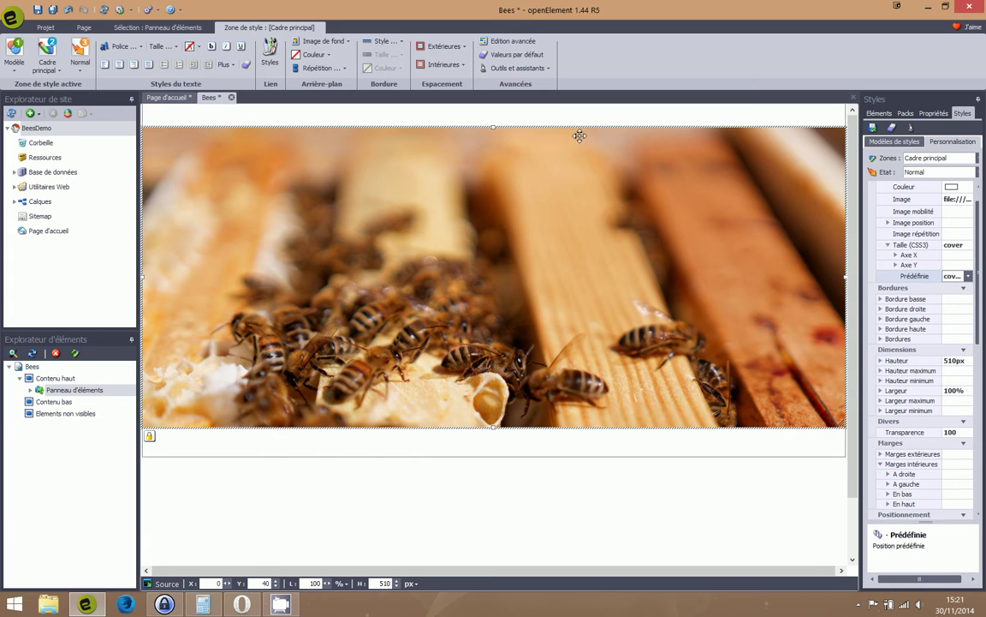
scroll(940, 481, down, 1)
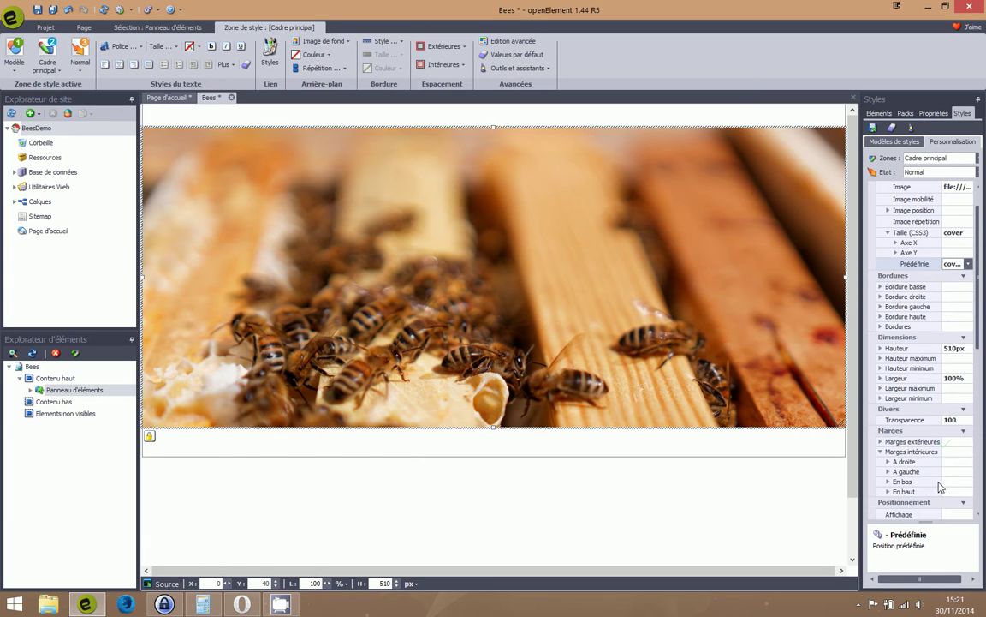
click(957, 491)
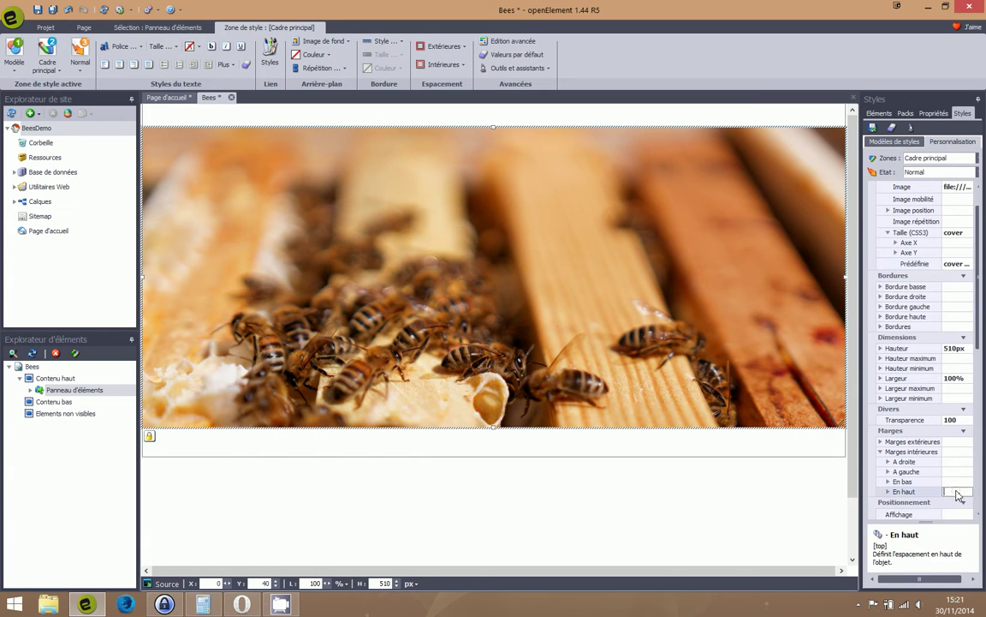
text(50)
key(Return)
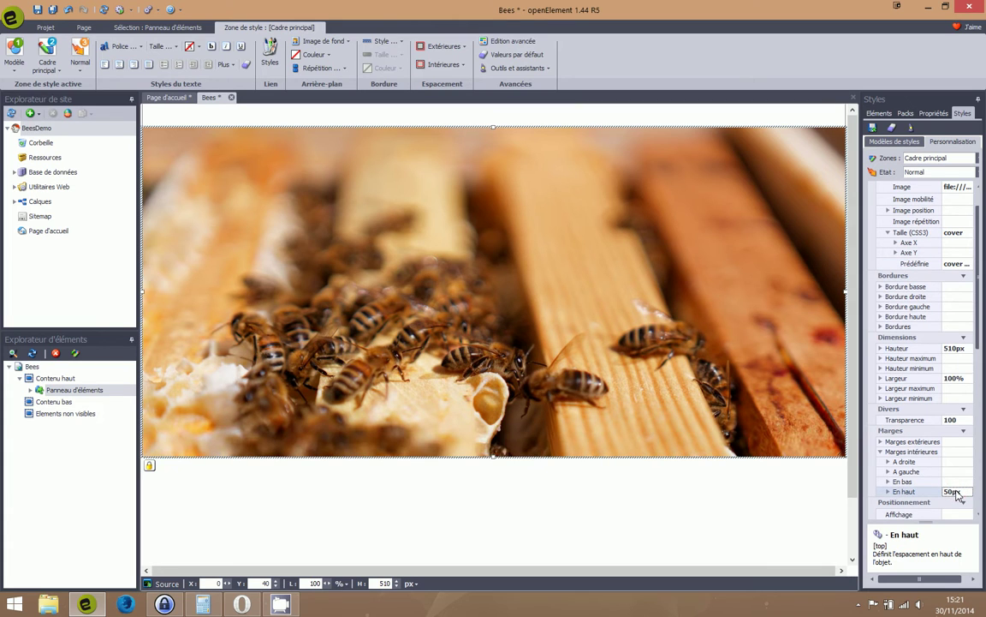
click(695, 484)
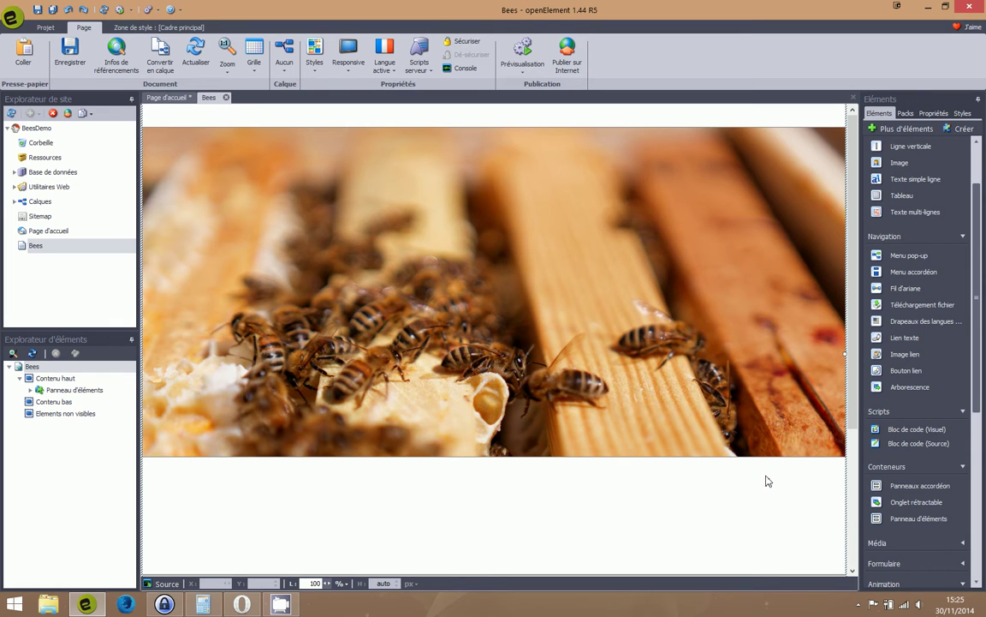
Add a horizontally centred single-line text element inside the bee image panel and replace its text with "Apiculture".
drag(922, 183, 431, 233)
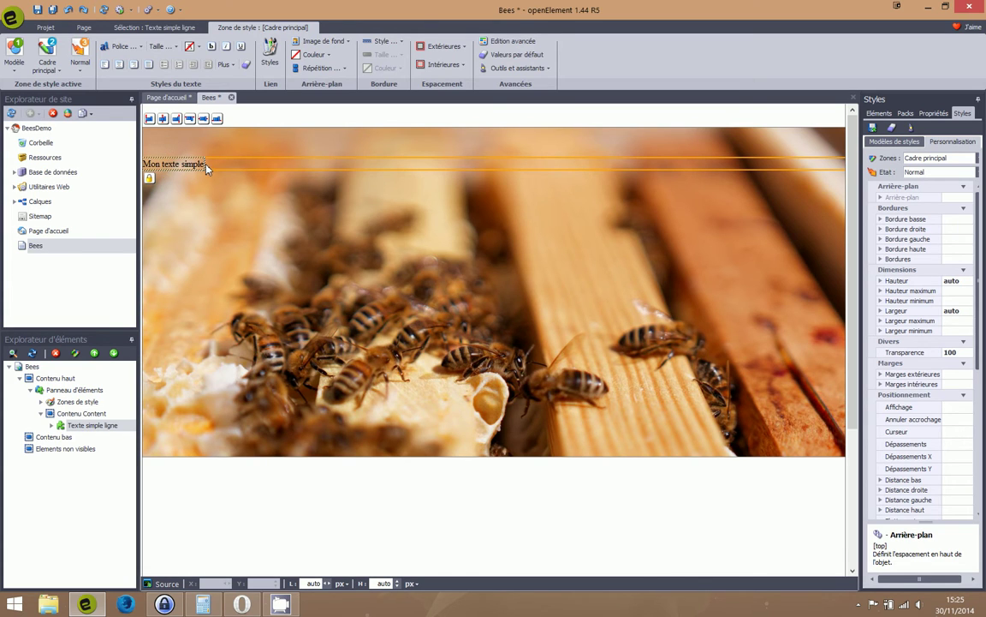
click(162, 120)
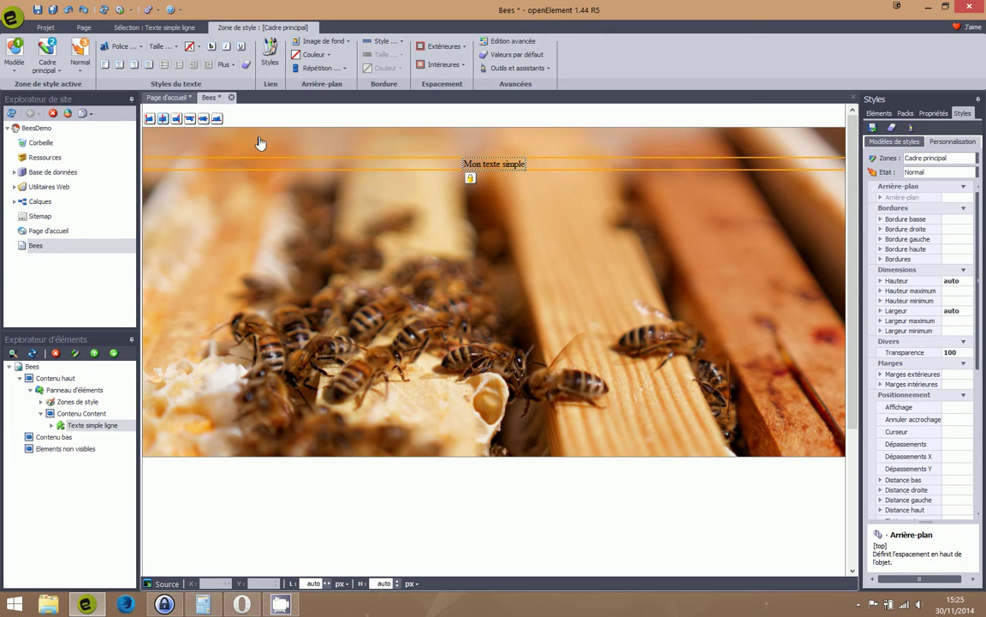
double_click(466, 164)
drag(525, 164, 464, 163)
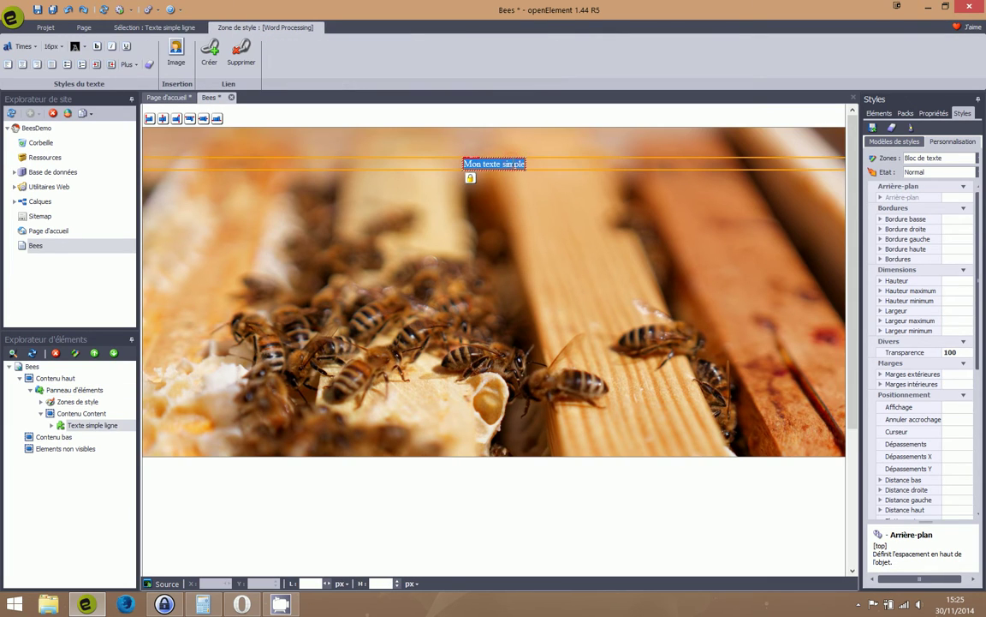
text(Ap)
text(lture)
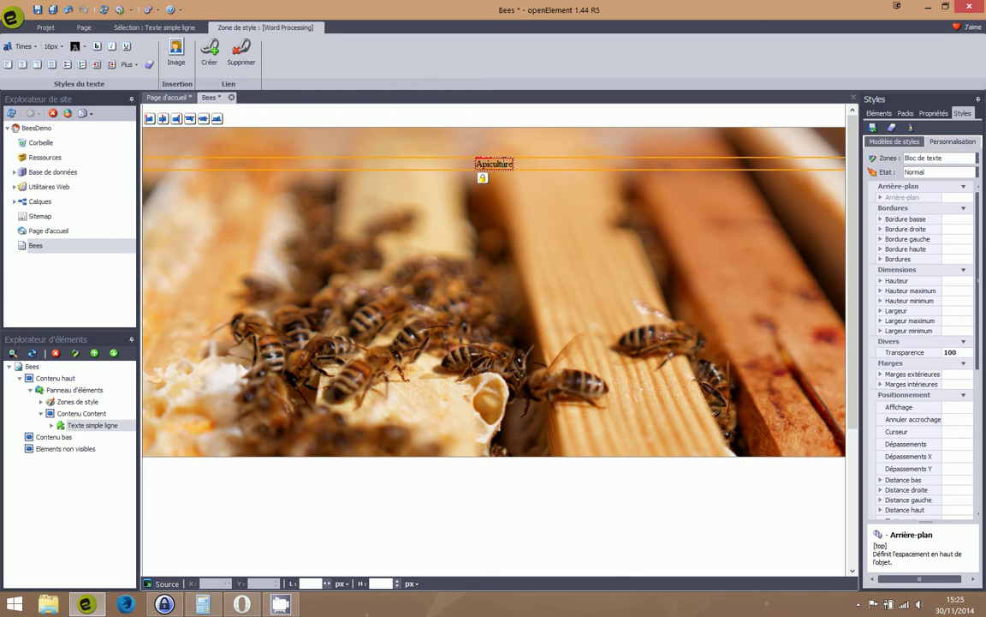
click(398, 156)
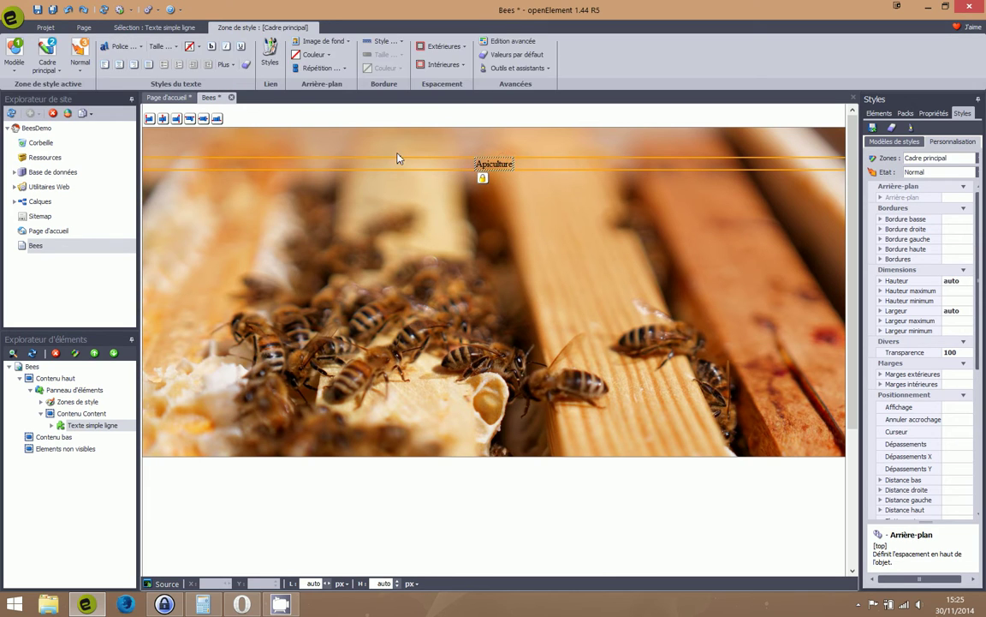
Format the Apiculture title in Open Sans at 140 px with a white text colour.
click(116, 46)
click(146, 292)
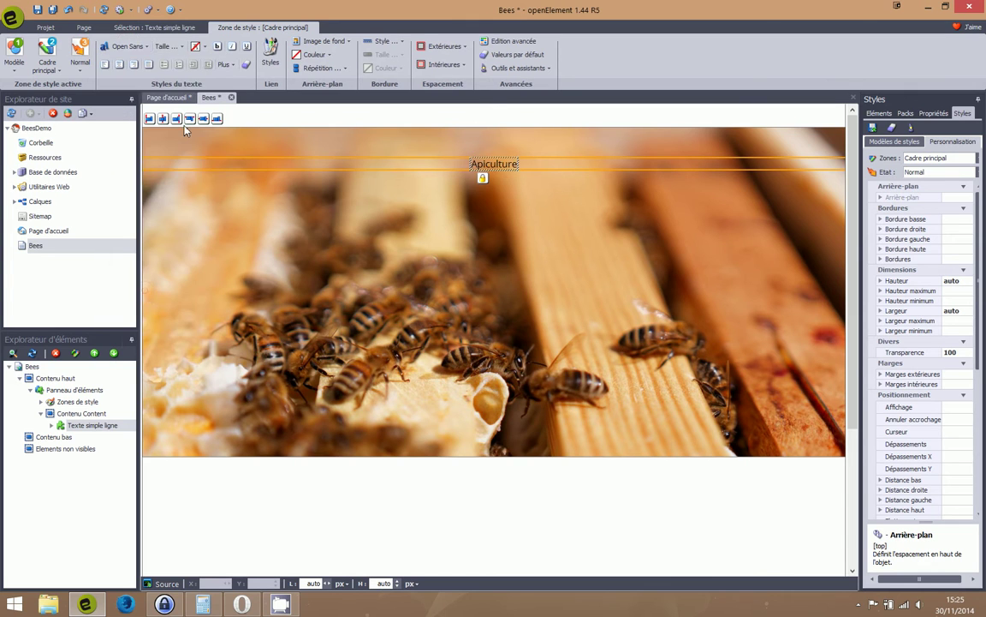
click(167, 47)
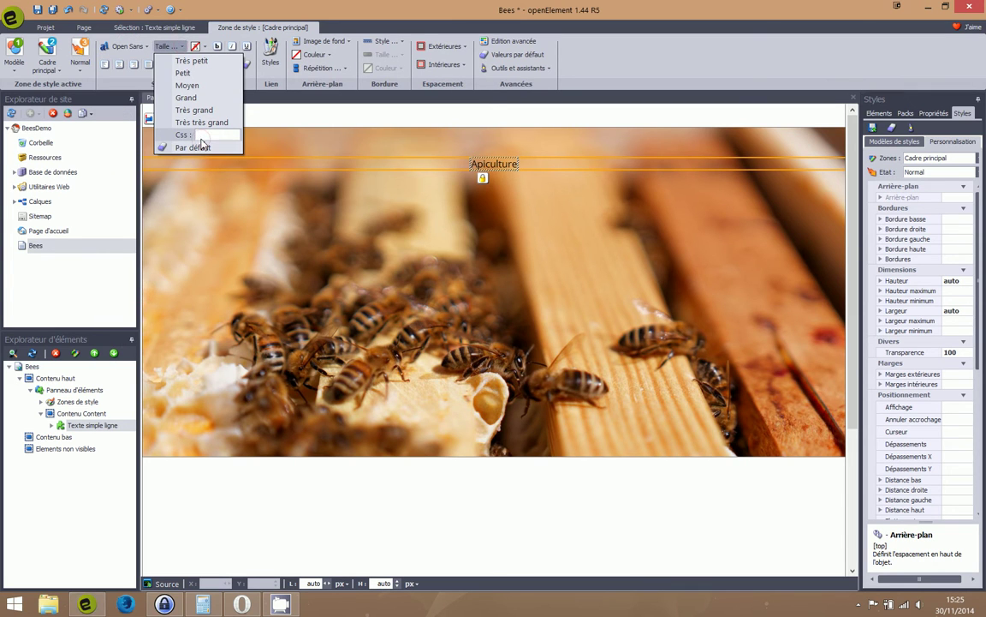
text(140)
click(180, 43)
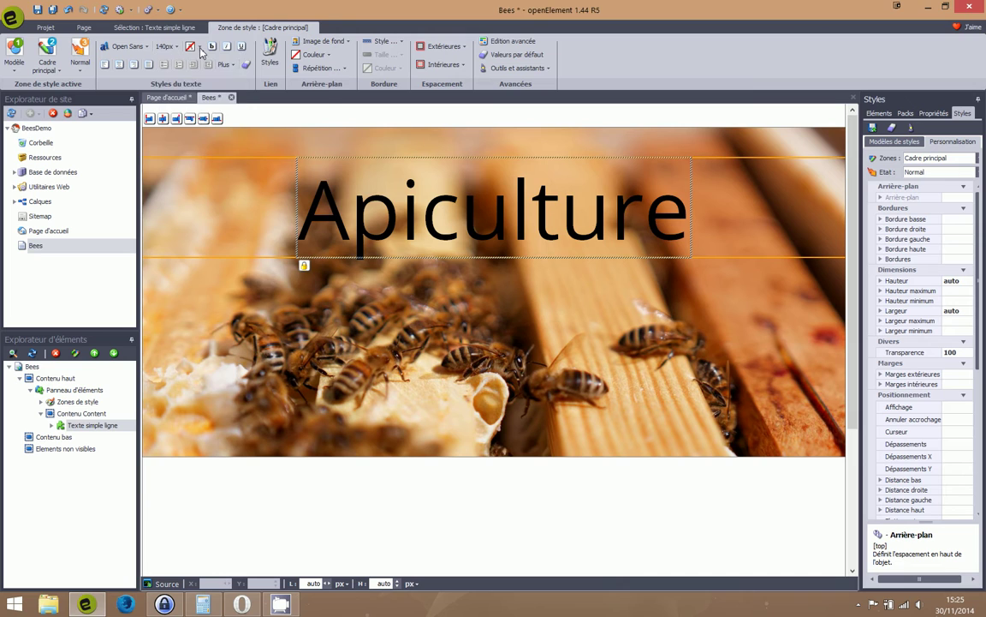
click(198, 46)
click(194, 111)
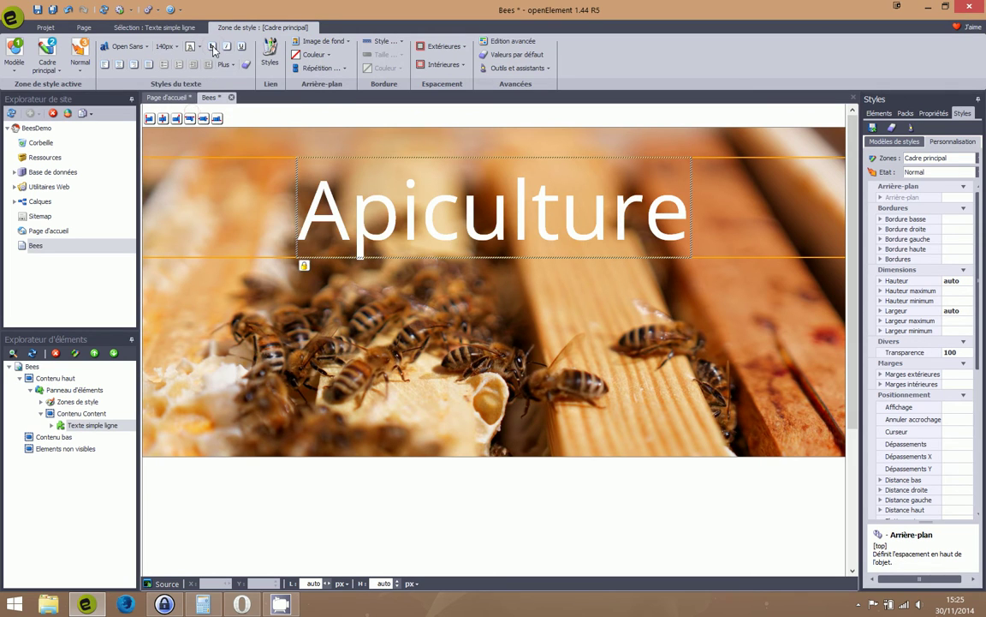